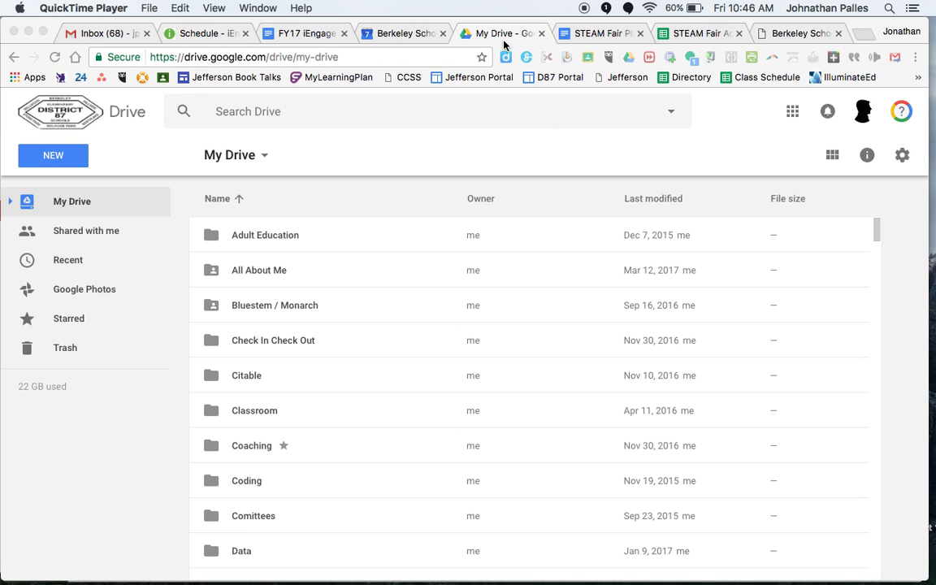
# - Select all items in My Drive and bring up the actions available for the whole selection
pyautogui.click(342, 236)
pyautogui.click(341, 235)
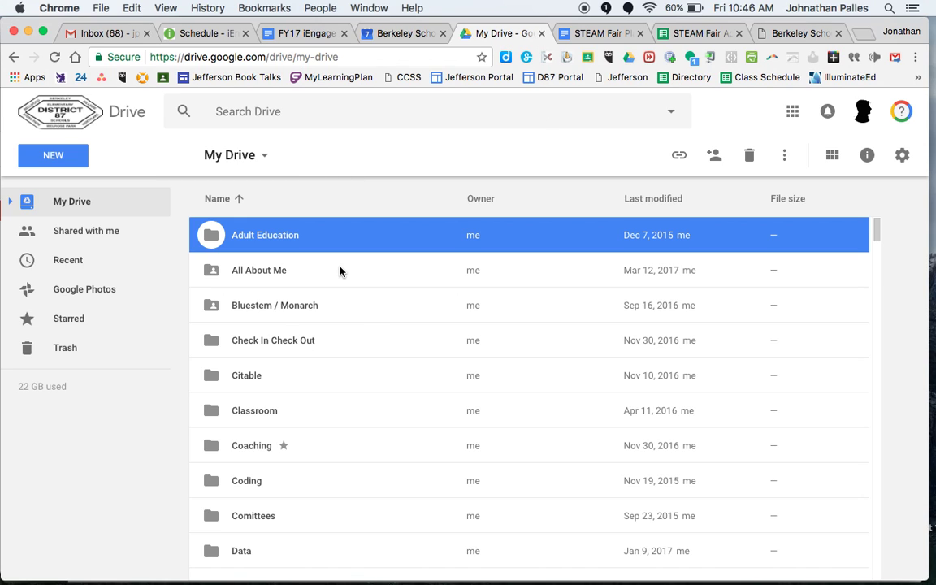
pyautogui.click(384, 246)
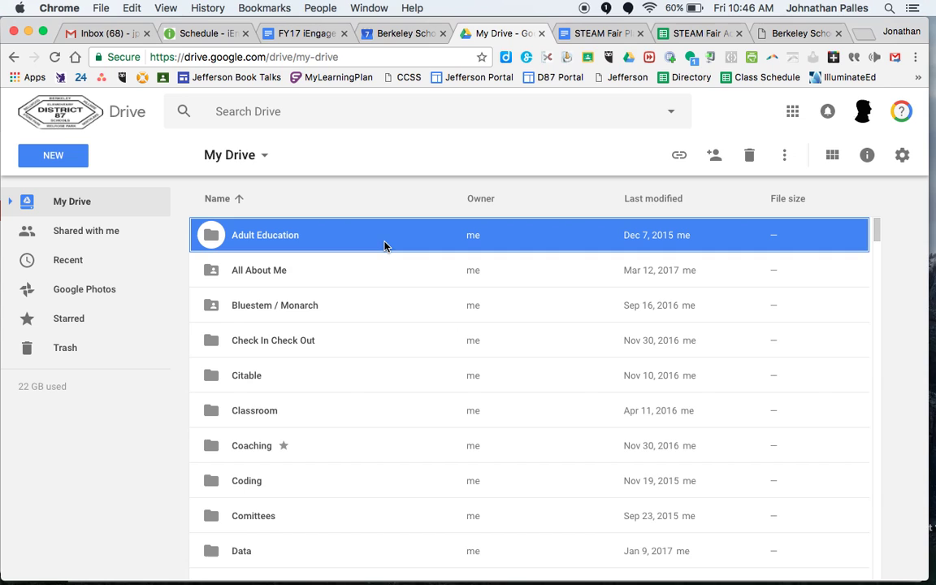
pyautogui.press('super+a')
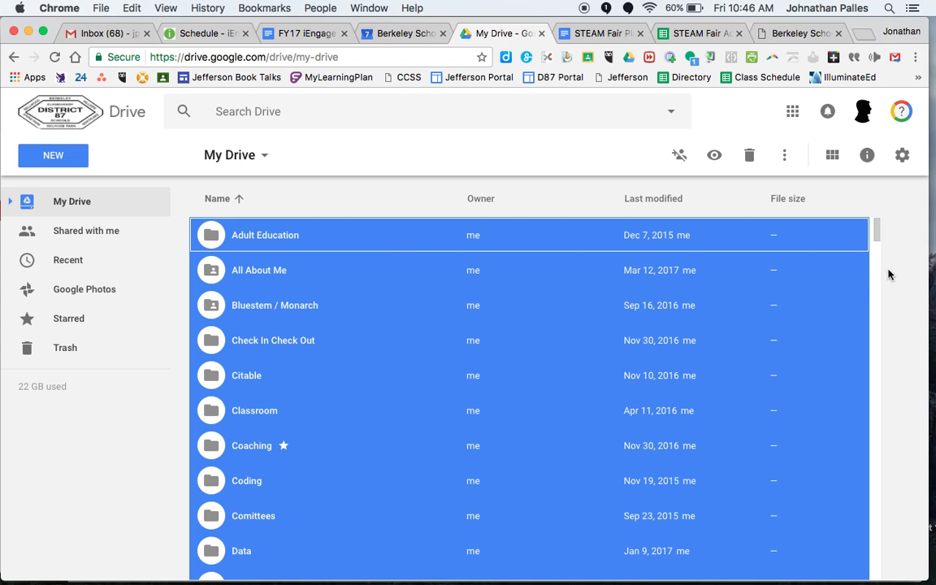
pyautogui.moveTo(877, 240)
pyautogui.mouseDown()
pyautogui.moveTo(890, 350)
pyautogui.moveTo(877, 432)
pyautogui.moveTo(885, 560)
pyautogui.moveTo(887, 237)
pyautogui.mouseUp()
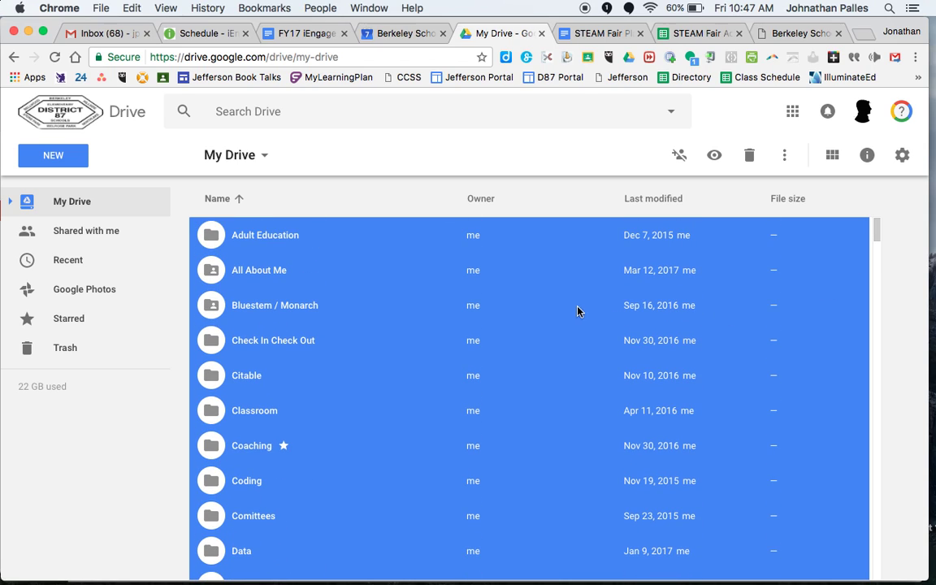
pyautogui.rightClick(513, 323)
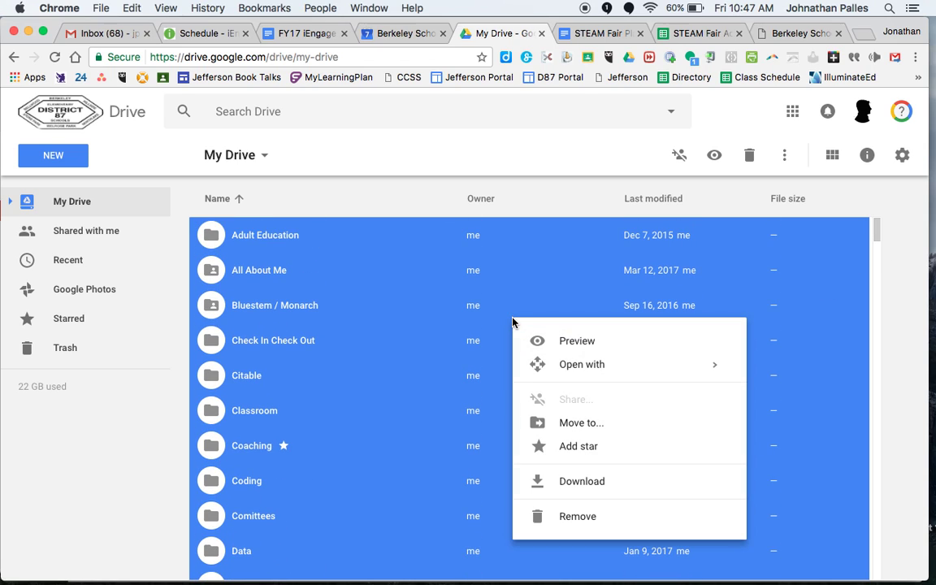
pyautogui.click(434, 412)
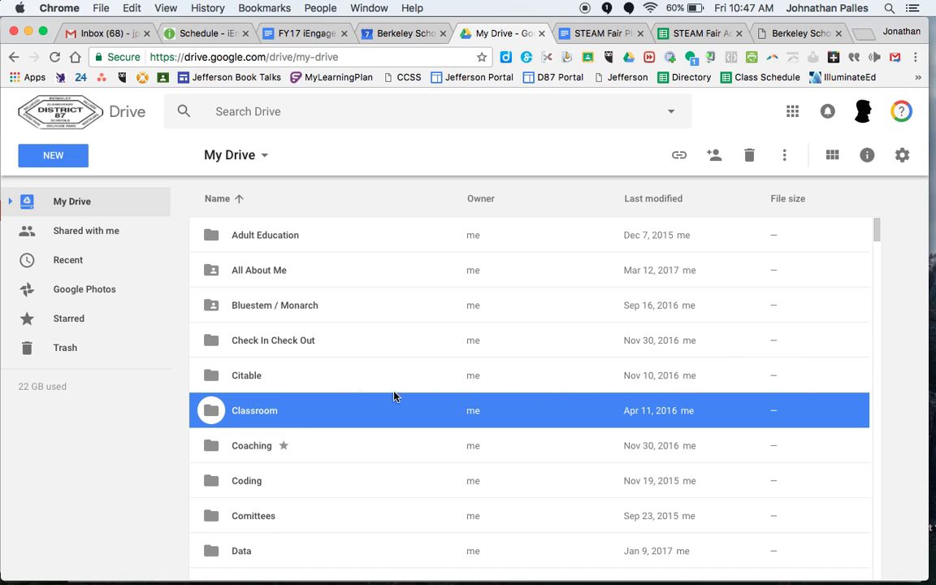
# - Download the Adult Education folder from the school account's My Drive
pyautogui.click(284, 240)
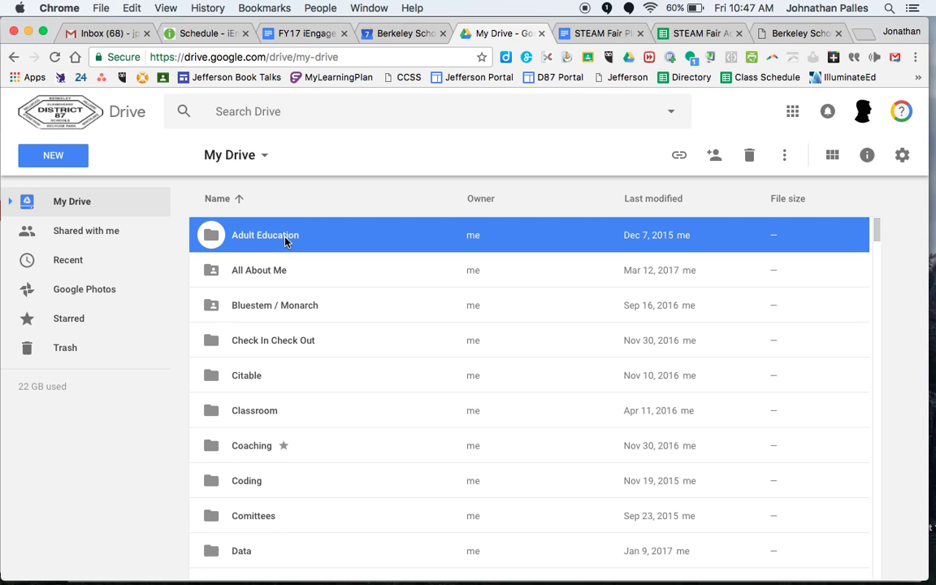
pyautogui.rightClick(285, 240)
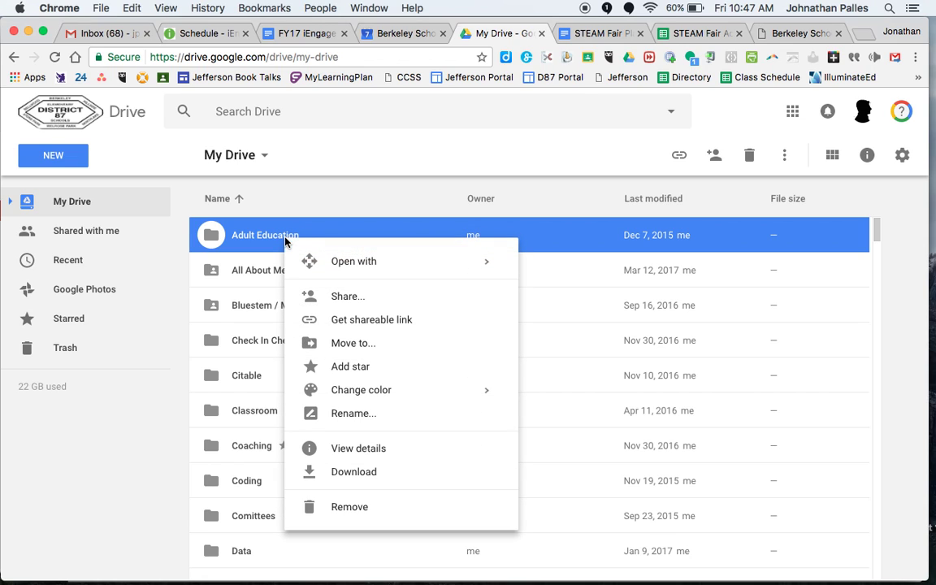
pyautogui.click(369, 480)
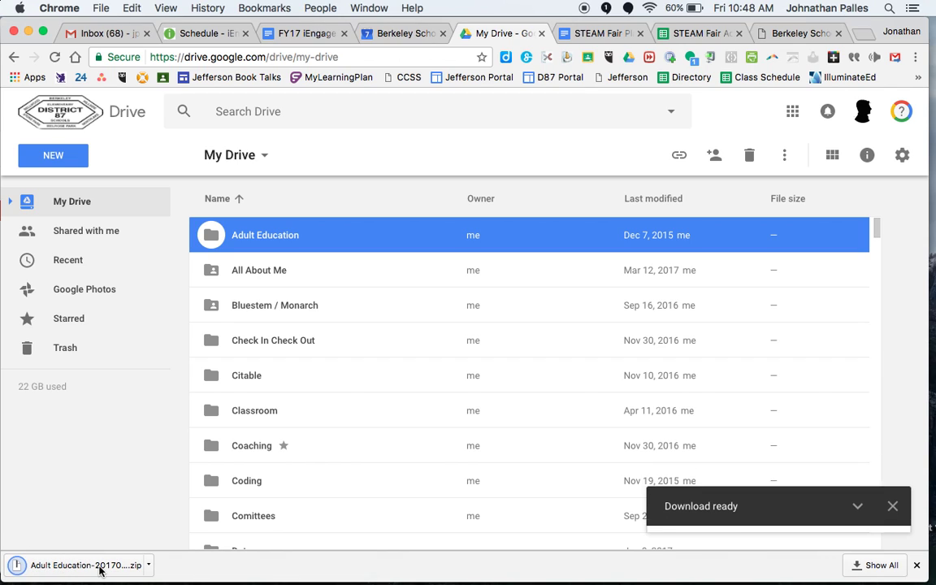
# - Show the downloaded Adult Education zip in Finder, close the Unity Web Player Installer window, and widen the Downloads window to show modification dates
pyautogui.click(149, 567)
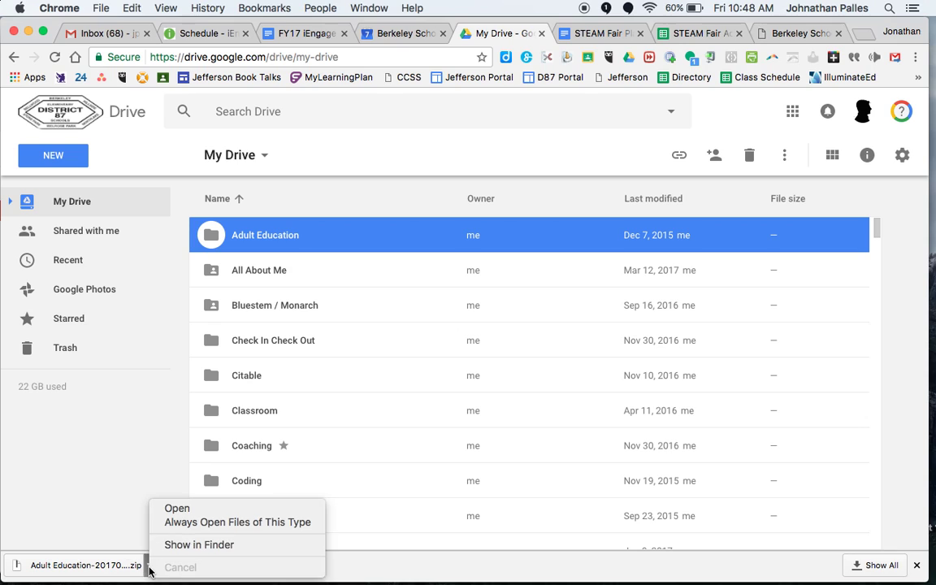
pyautogui.click(207, 553)
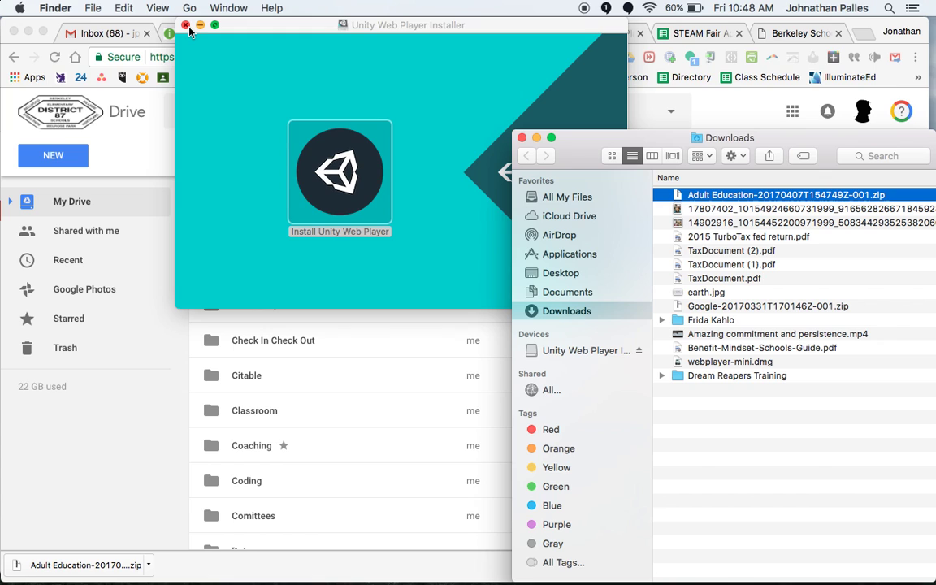
pyautogui.click(185, 25)
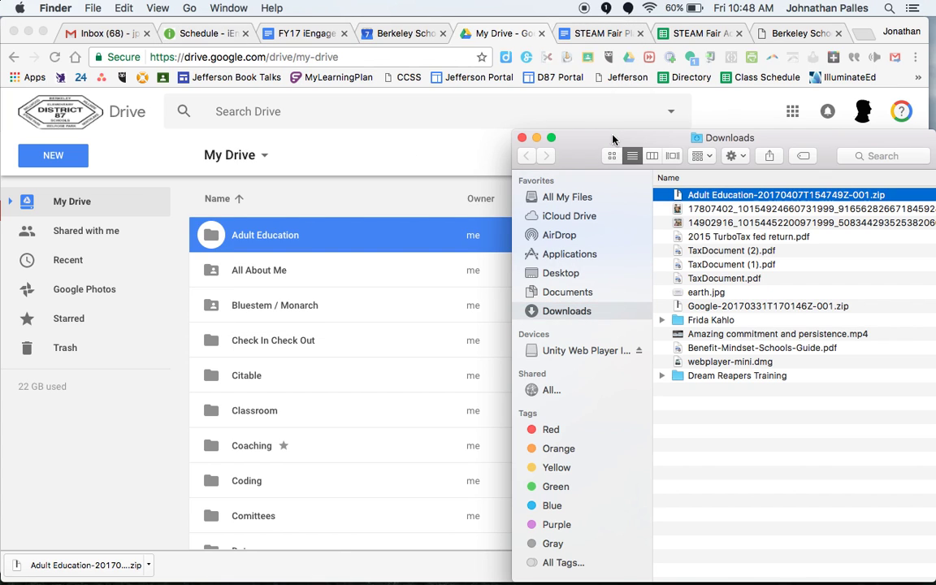
pyautogui.moveTo(612, 140); pyautogui.dragTo(316, 127)
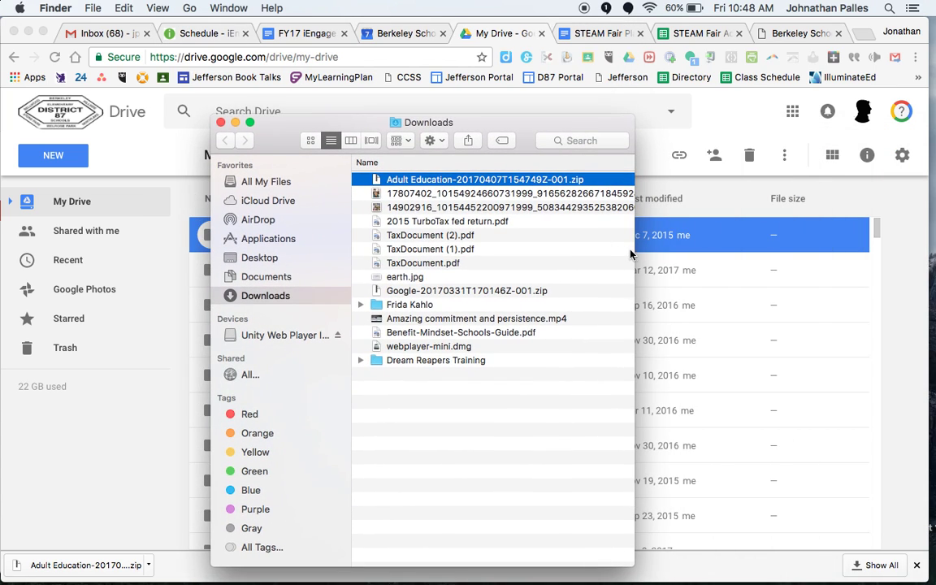
pyautogui.moveTo(633, 273); pyautogui.dragTo(804, 276)
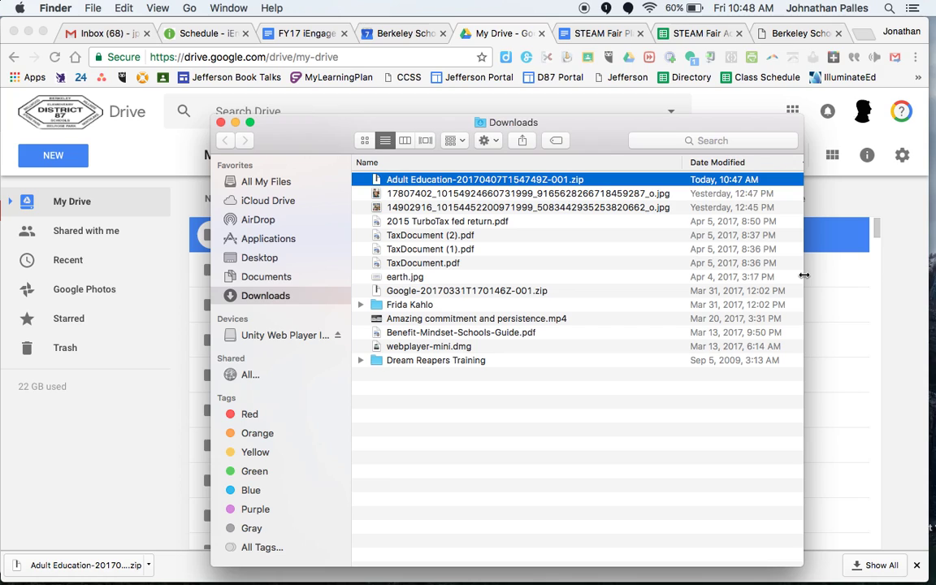
# - Switch to the browser window of the personal Google account and display its My Drive
pyautogui.click(904, 32)
pyautogui.click(830, 172)
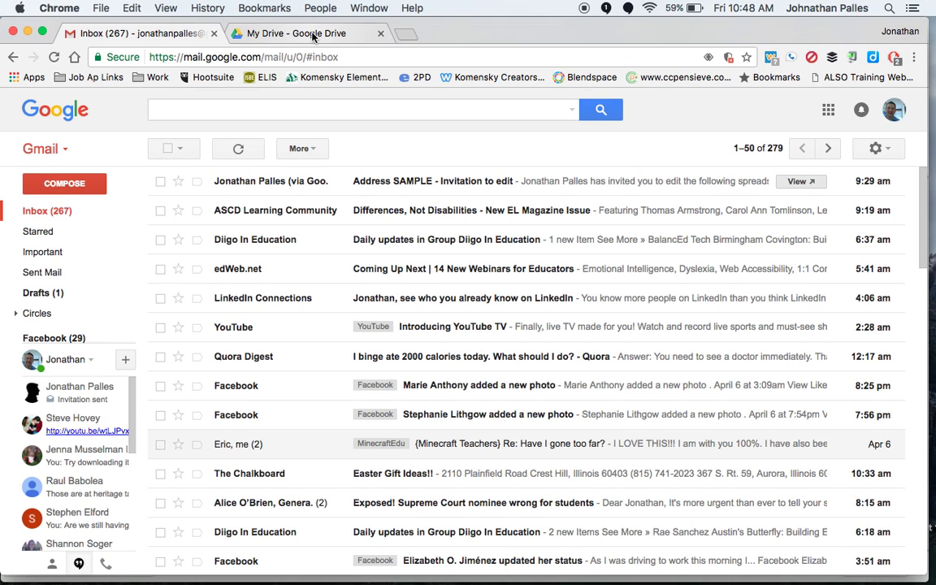
pyautogui.click(312, 36)
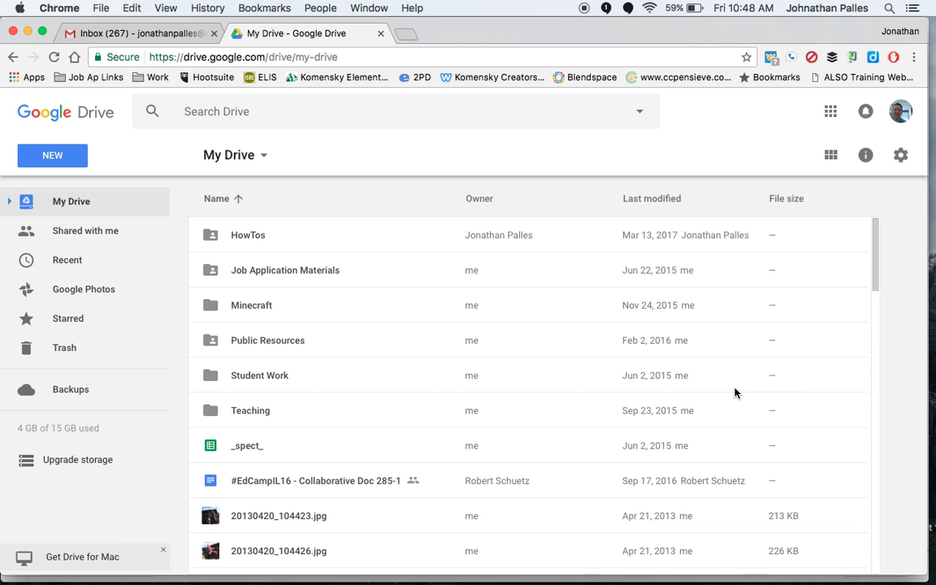
pyautogui.scroll(-1, 509, 486)
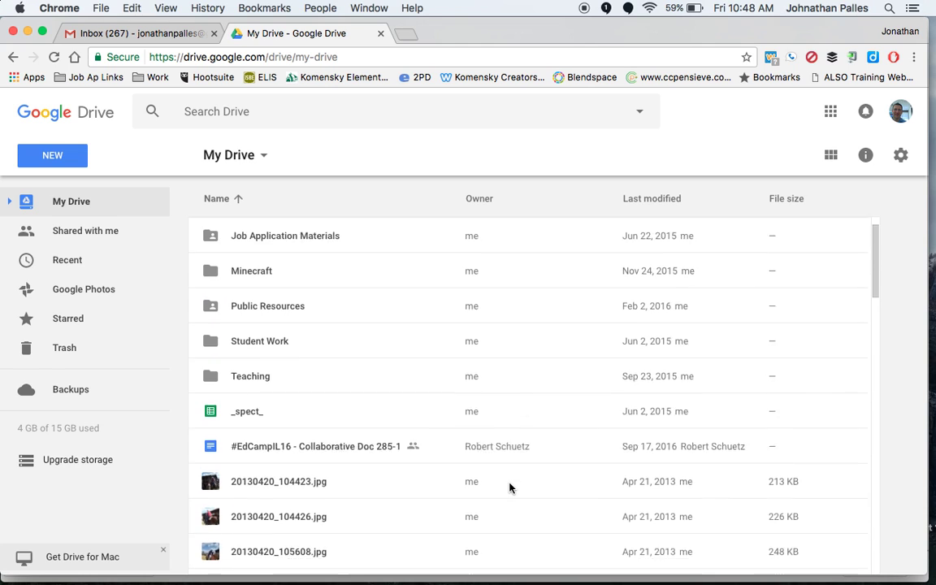
pyautogui.scroll(1, 510, 486)
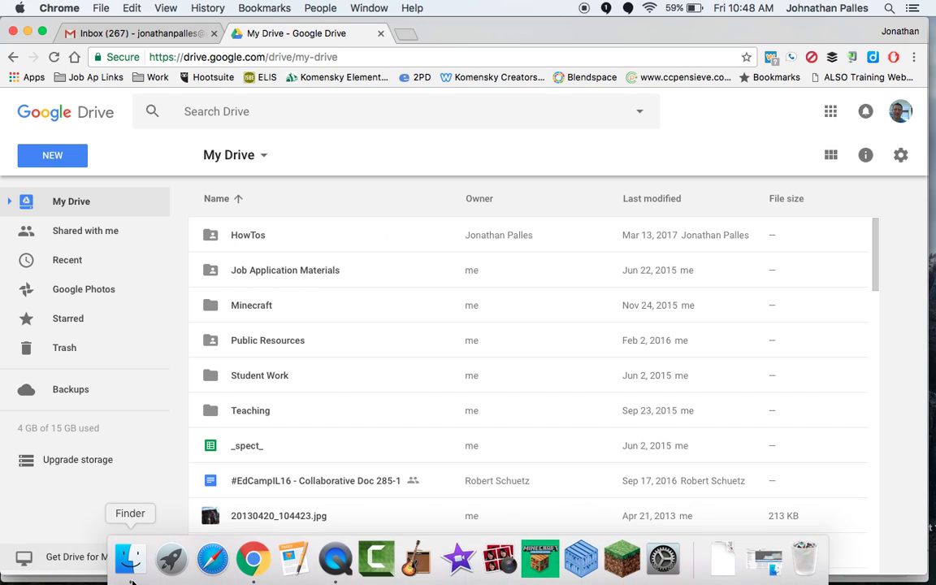
# - Extract the Adult Education zip in the Finder Downloads folder and upload the extracted folder to the personal My Drive
pyautogui.click(130, 559)
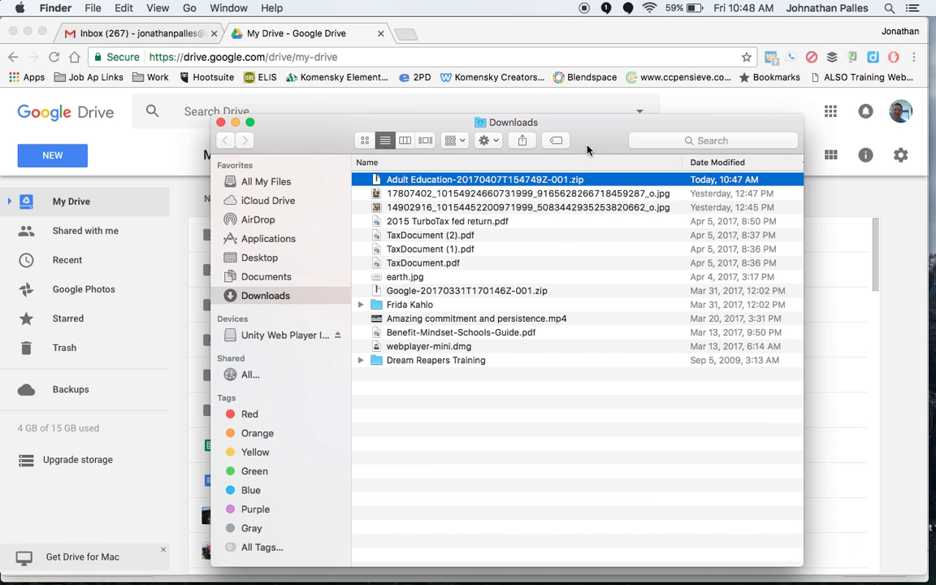
pyautogui.moveTo(583, 149); pyautogui.dragTo(682, 325)
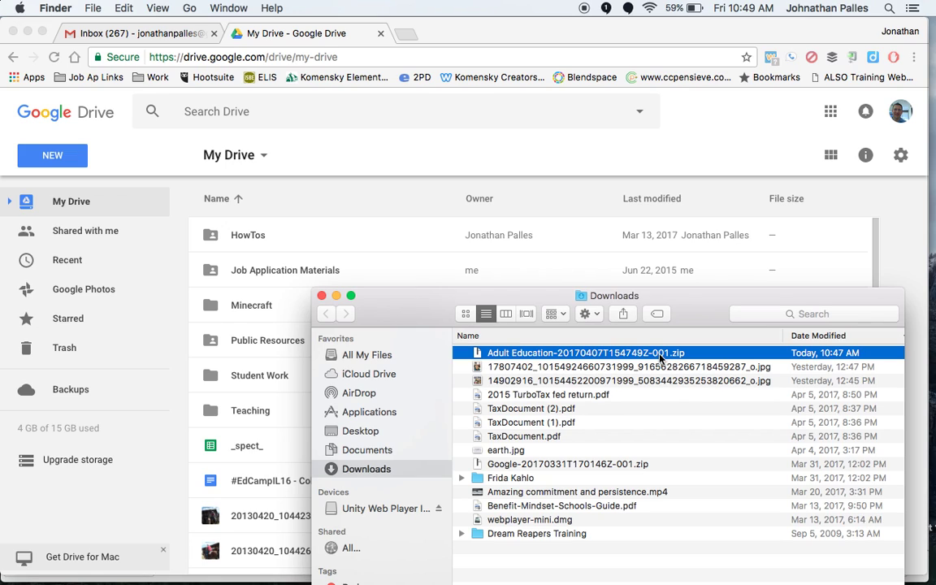
pyautogui.doubleClick(659, 358)
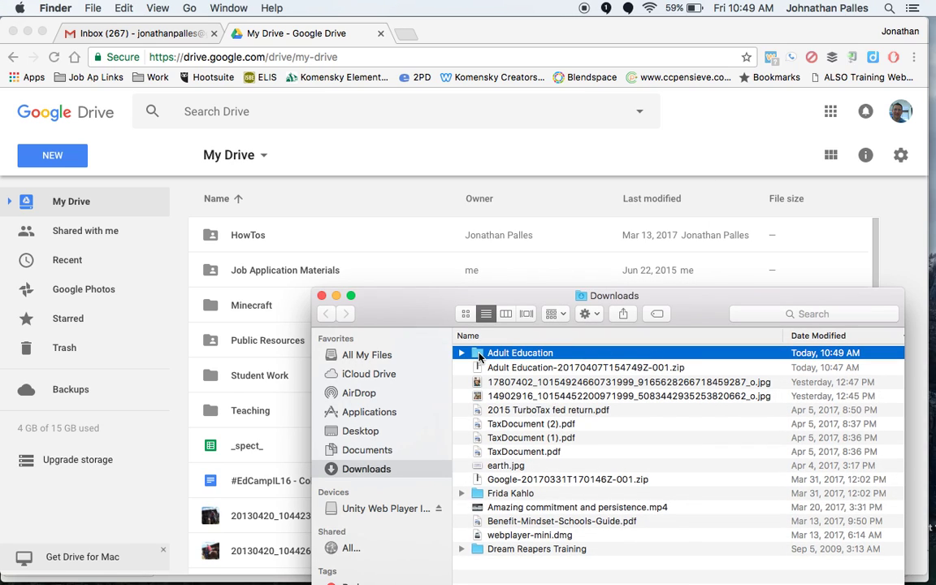
pyautogui.moveTo(478, 358); pyautogui.dragTo(253, 465)
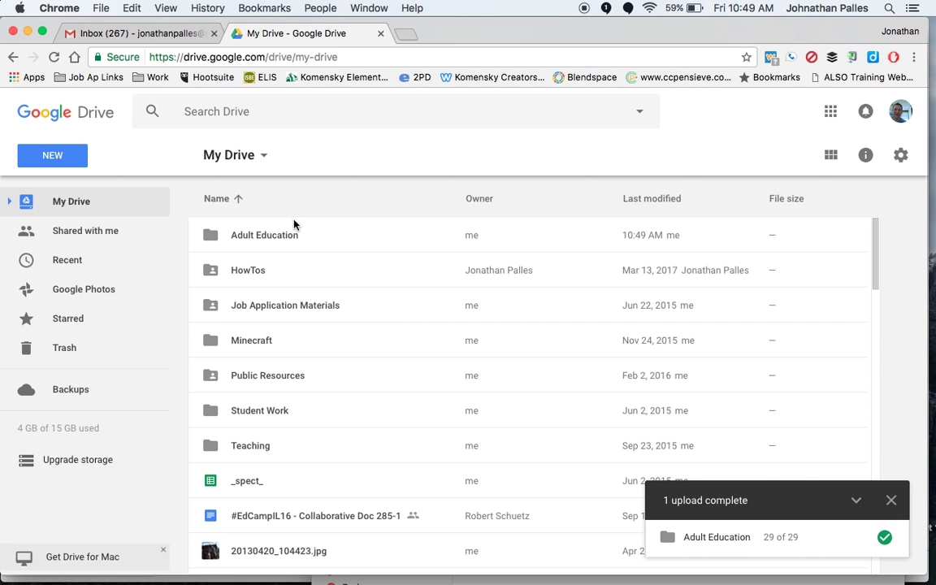
# - Open the uploaded Adult Education folder and check Adult Ed Program Schedule.docx against the folder's file list
pyautogui.doubleClick(280, 236)
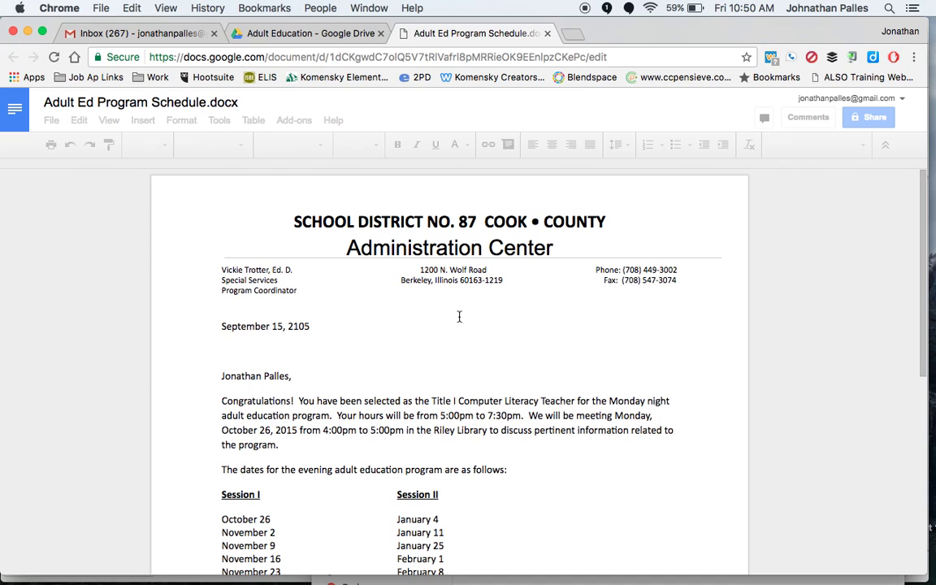
pyautogui.click(546, 34)
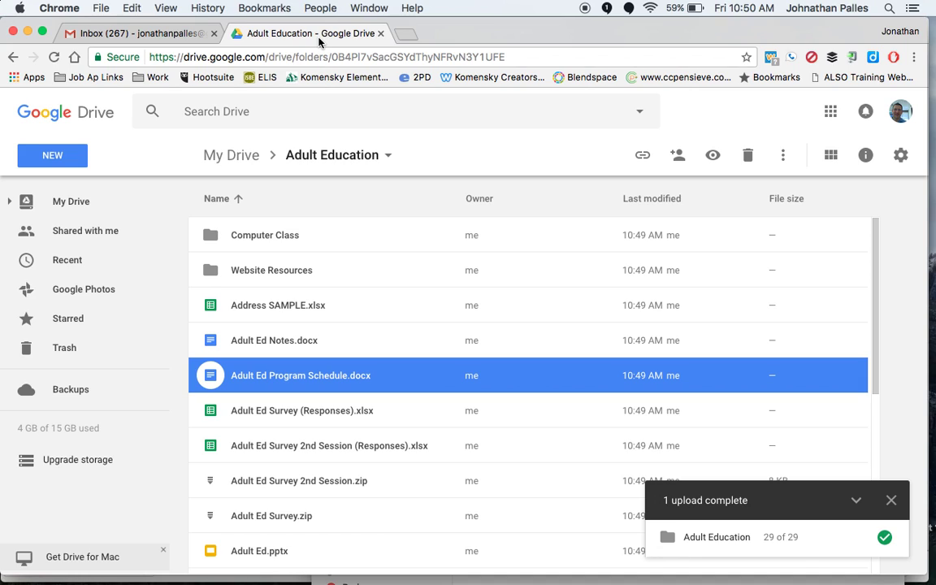
pyautogui.doubleClick(302, 379)
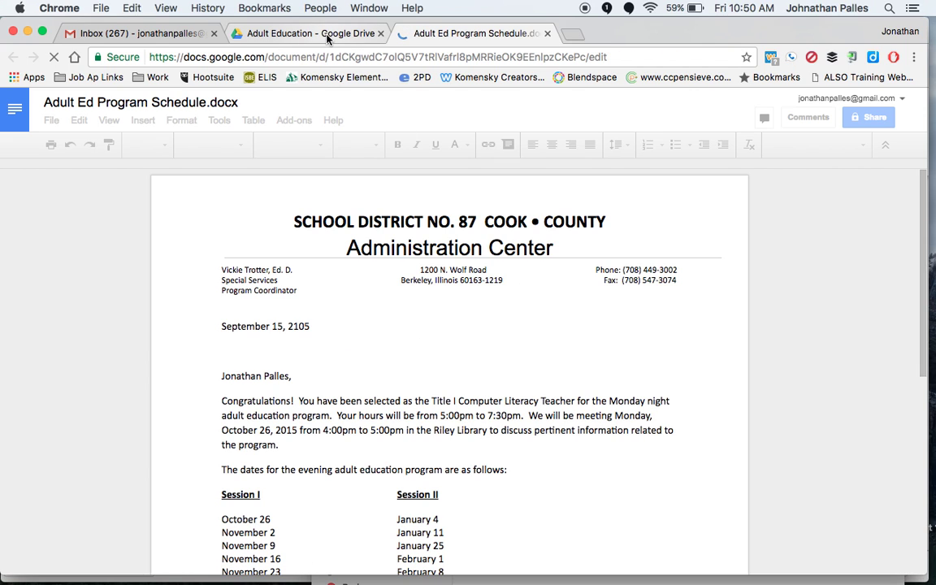
pyautogui.click(327, 37)
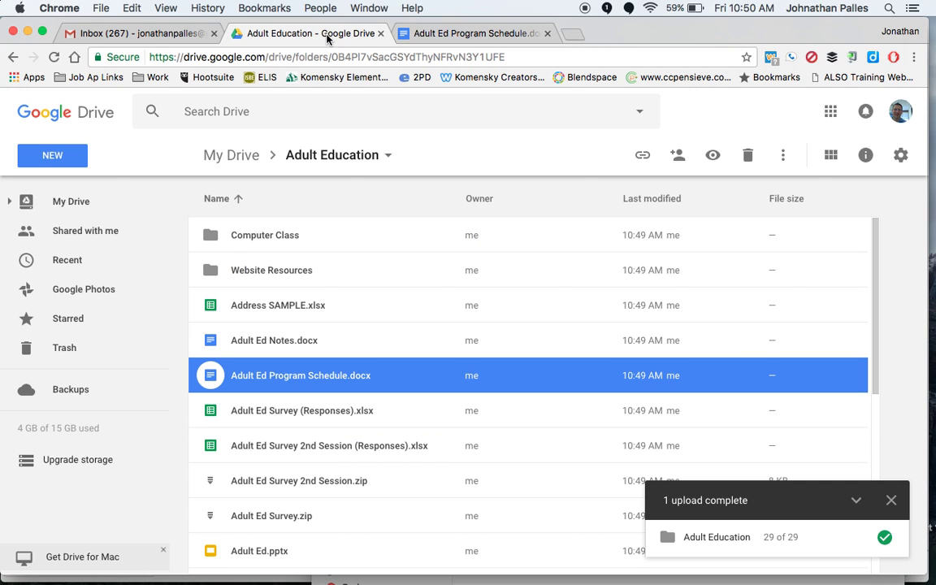
pyautogui.click(298, 420)
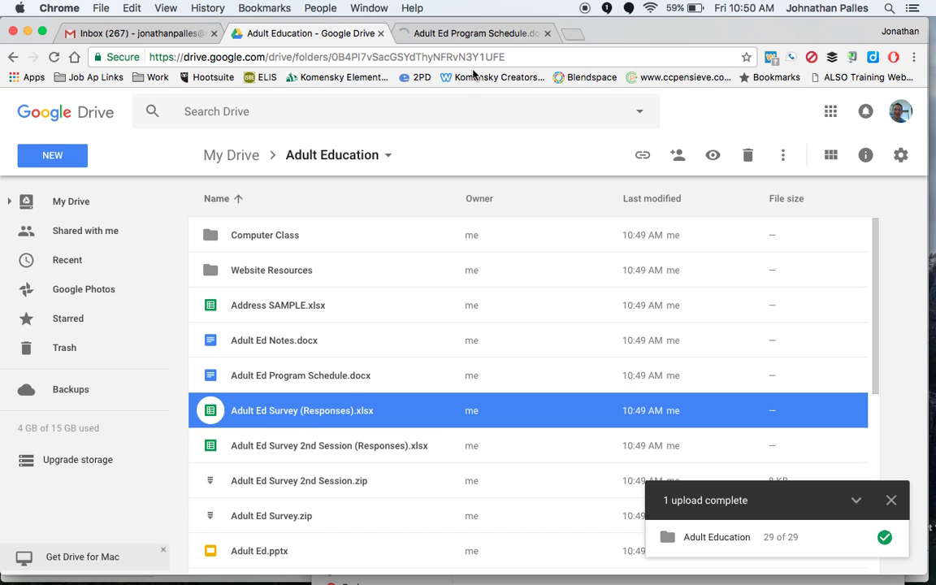
pyautogui.click(486, 33)
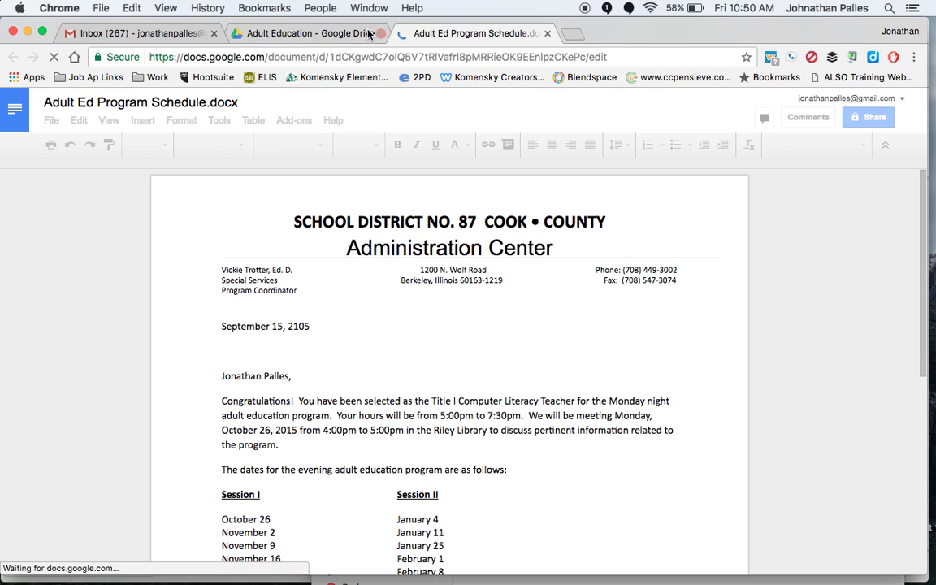
pyautogui.click(319, 41)
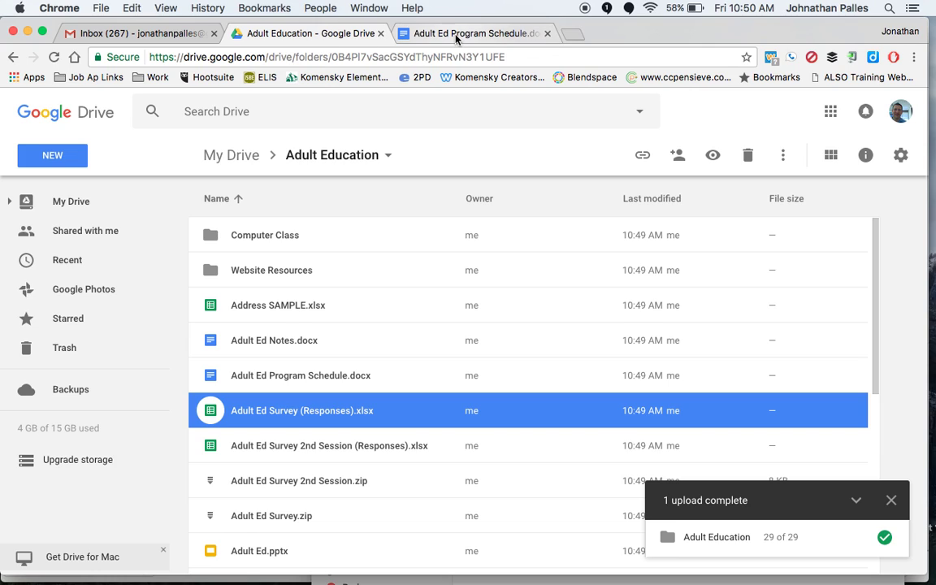